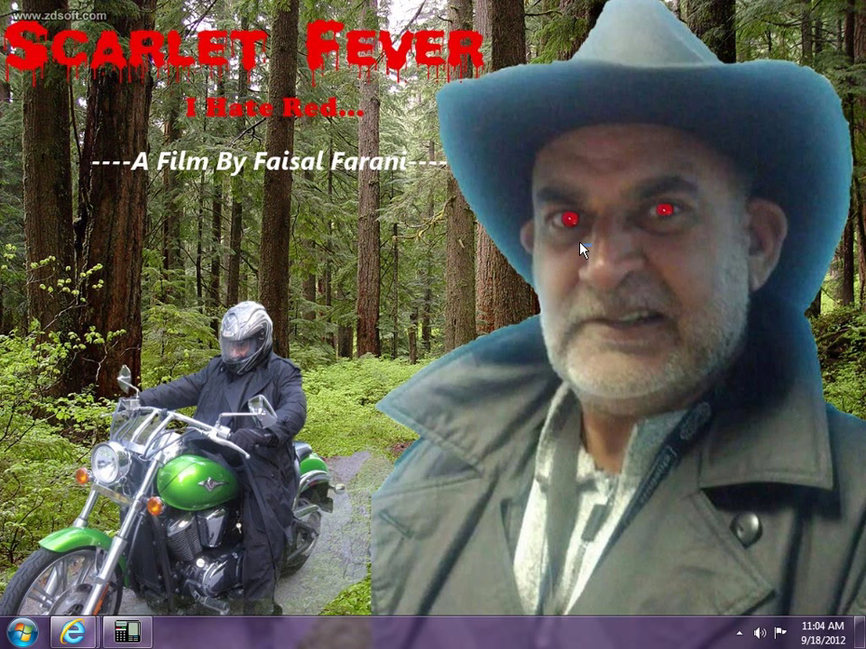
Step: Bring up the browser window with the YTD Video Downloader page from download.cnet.com
{"action": "left_click_drag", "start_coordinate": [563, 206], "coordinate": [565, 206]}
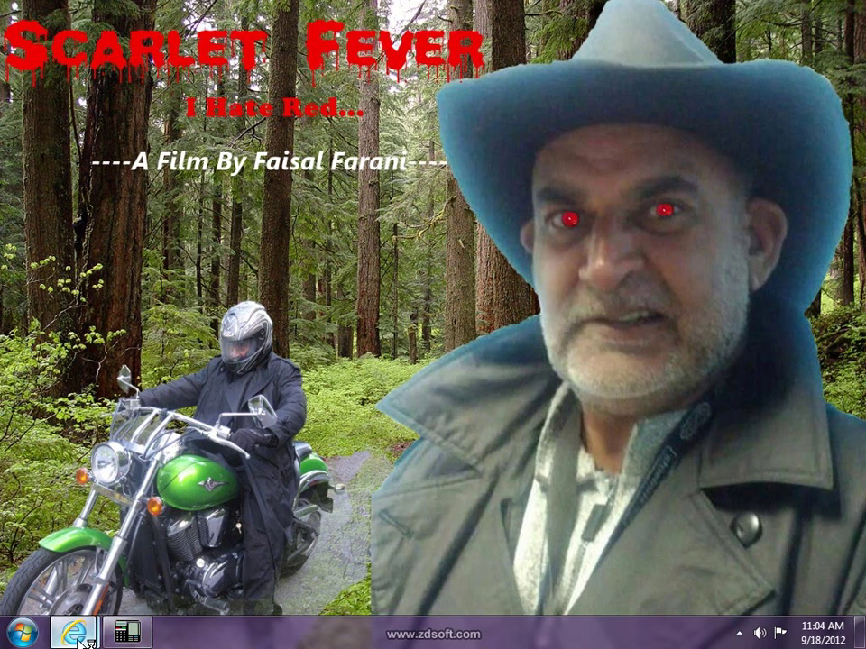
Step: Restore the CNET download page and dismiss the YTDSetup.exe run-or-save prompt
{"action": "mouse_move", "coordinate": [73, 632]}
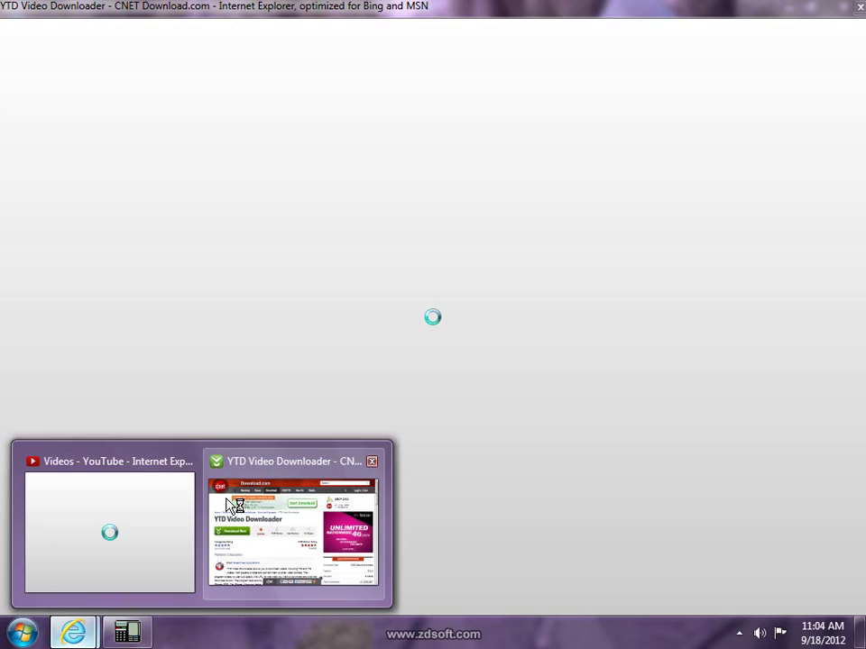
{"action": "left_click", "coordinate": [230, 505]}
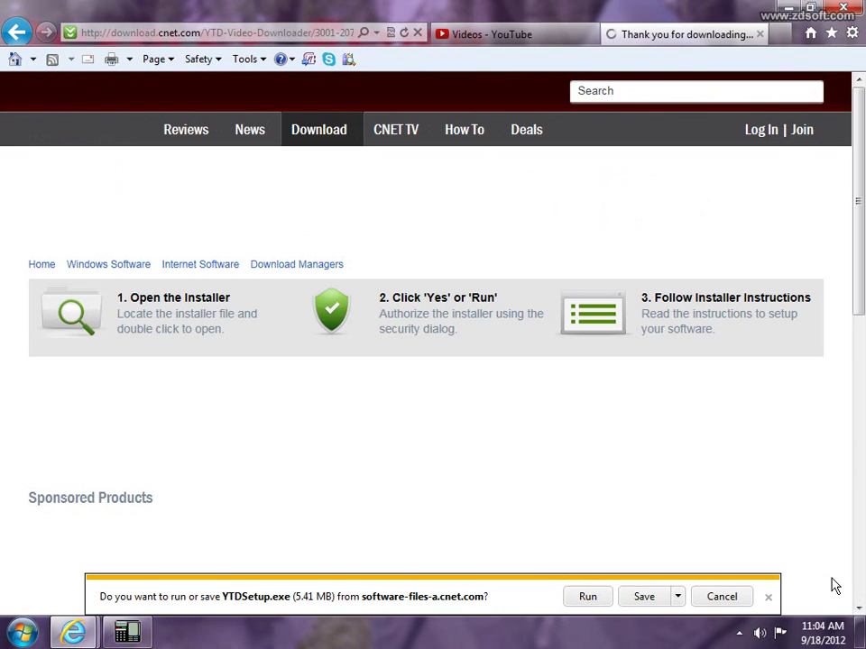
{"action": "left_click", "coordinate": [769, 597]}
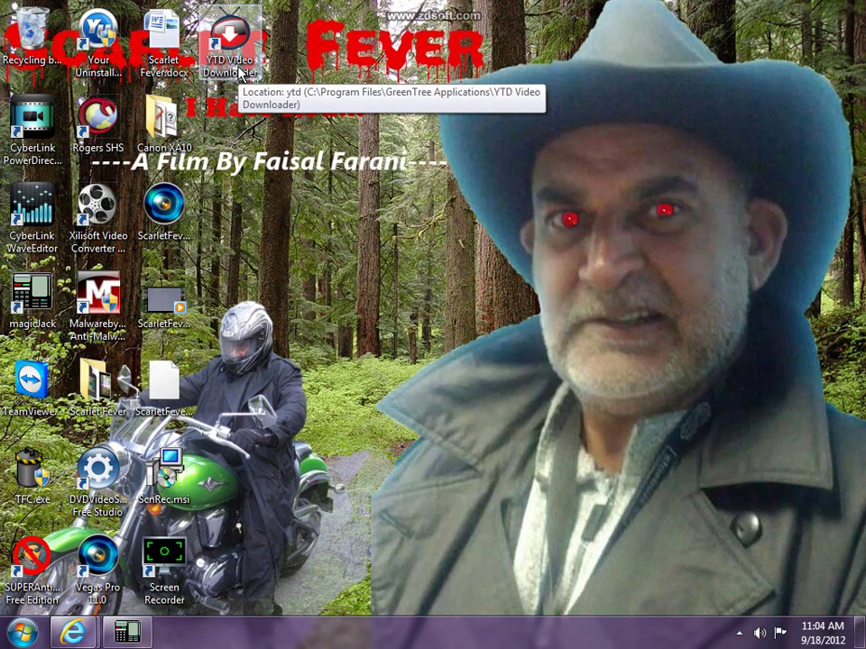
Step: Launch YTD Video Downloader, clear its old video link, and switch to the YouTube browser window
{"action": "double_click", "coordinate": [240, 75]}
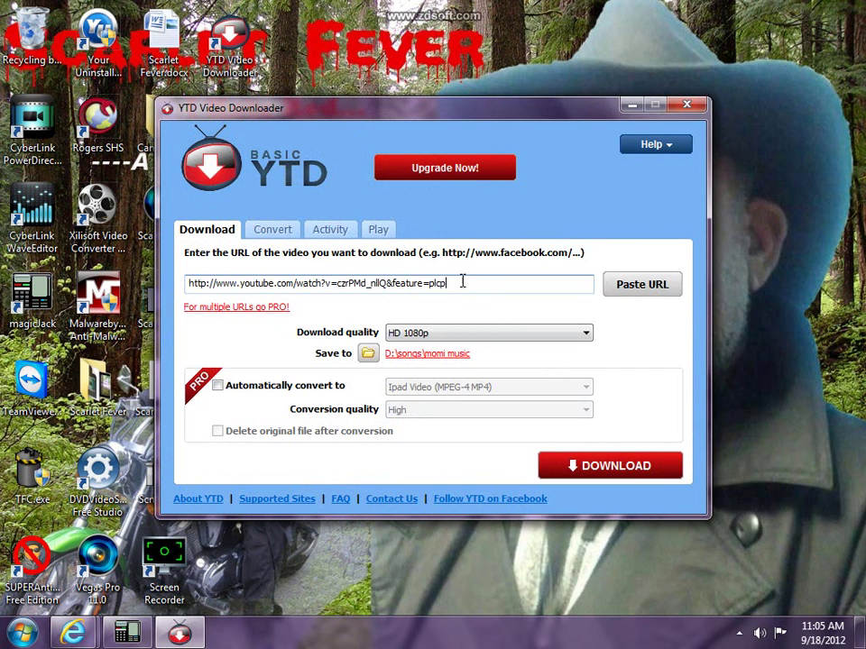
{"action": "left_click_drag", "start_coordinate": [462, 282], "coordinate": [179, 303]}
{"action": "key", "text": "ctrl+c"}
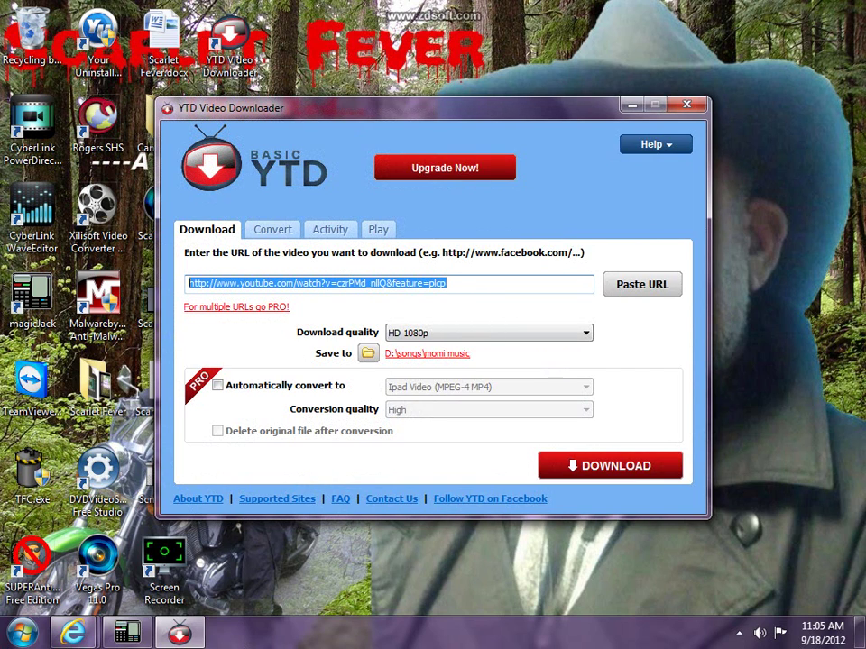
{"action": "key", "text": "Delete"}
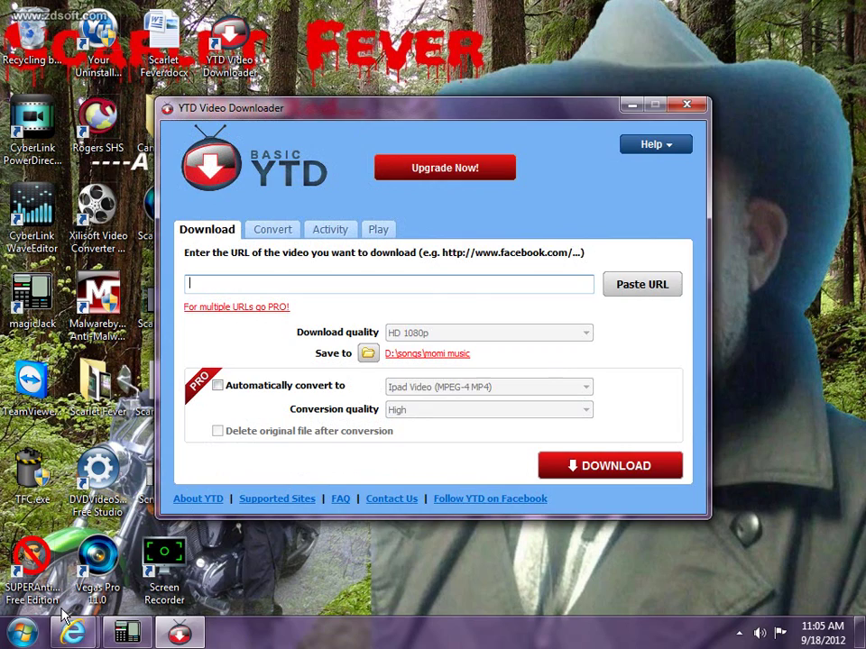
{"action": "left_click", "coordinate": [642, 284]}
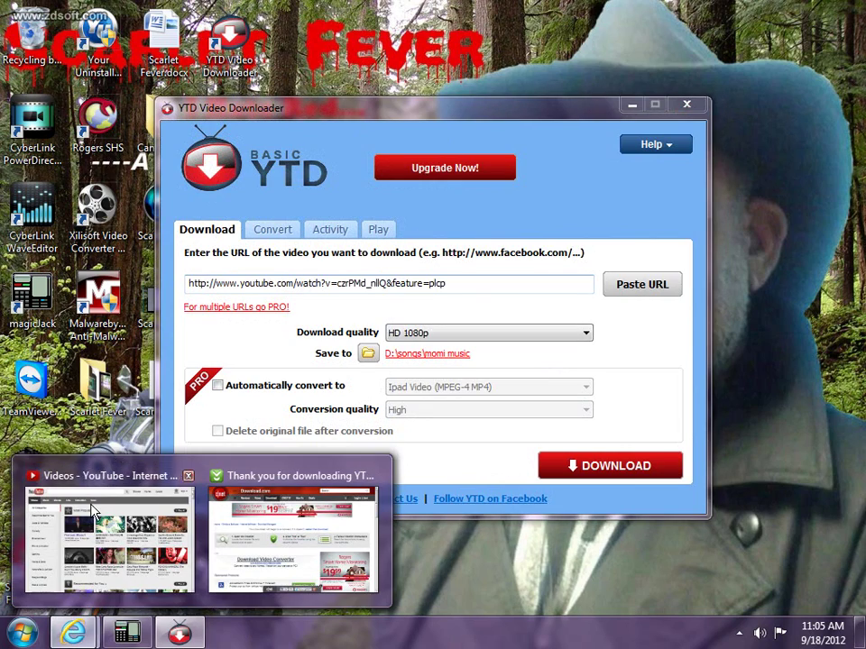
{"action": "key", "text": "alt+Tab"}
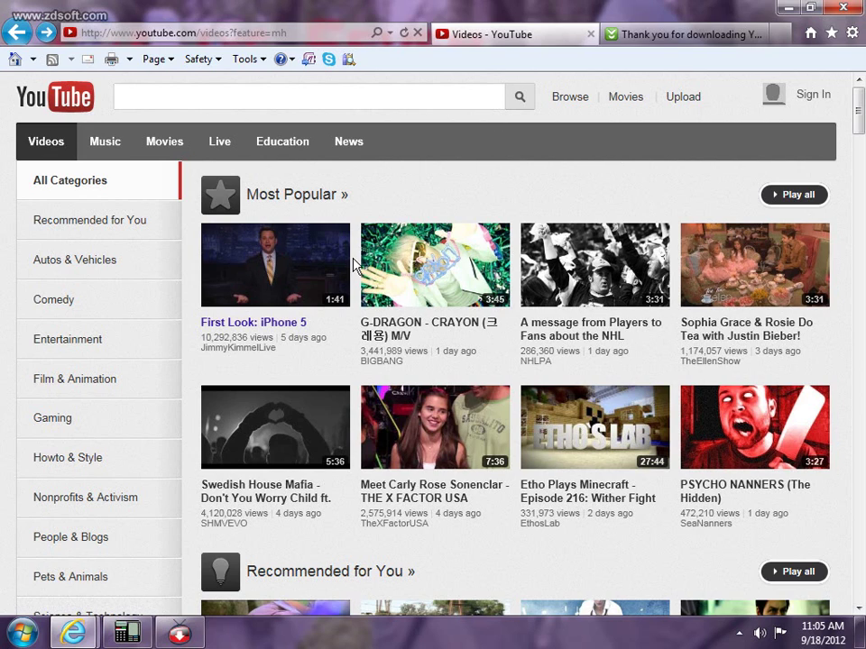
Step: Open and pause 'First Look: iPhone 5', copy its web address, and return to YTD
{"action": "left_click", "coordinate": [306, 286]}
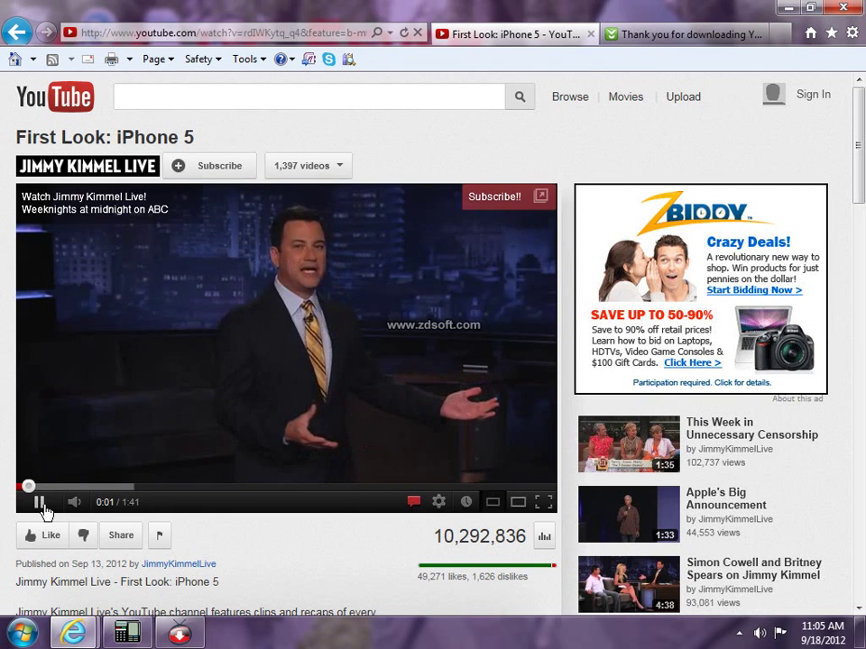
{"action": "left_click", "coordinate": [40, 502]}
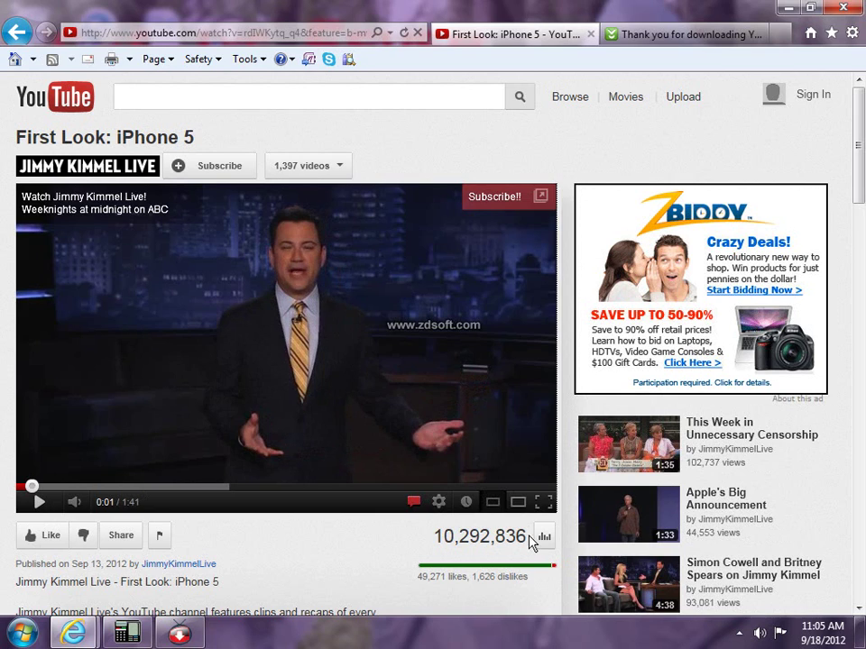
{"action": "left_click", "coordinate": [291, 33]}
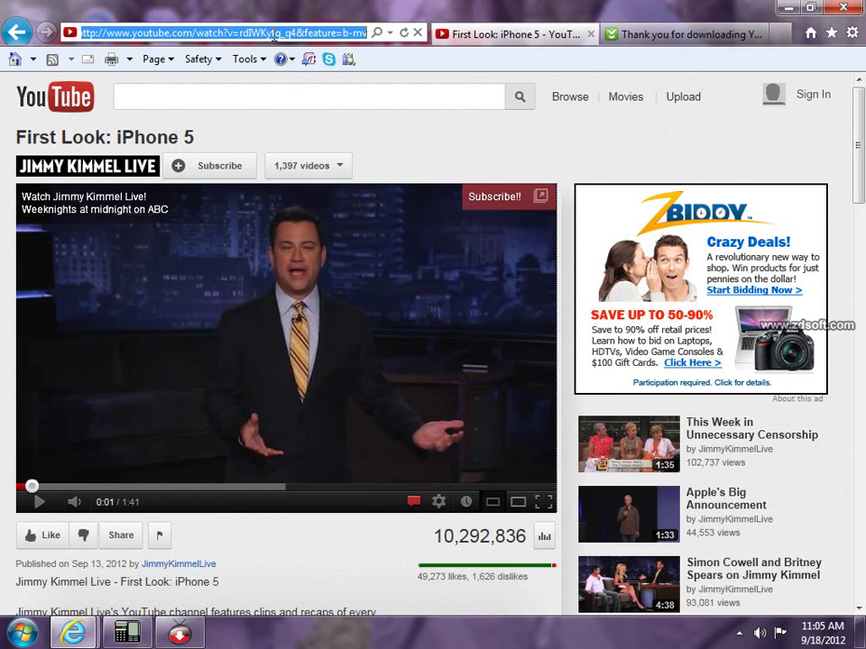
{"action": "right_click", "coordinate": [274, 37]}
{"action": "left_click", "coordinate": [295, 90]}
{"action": "left_click", "coordinate": [180, 634]}
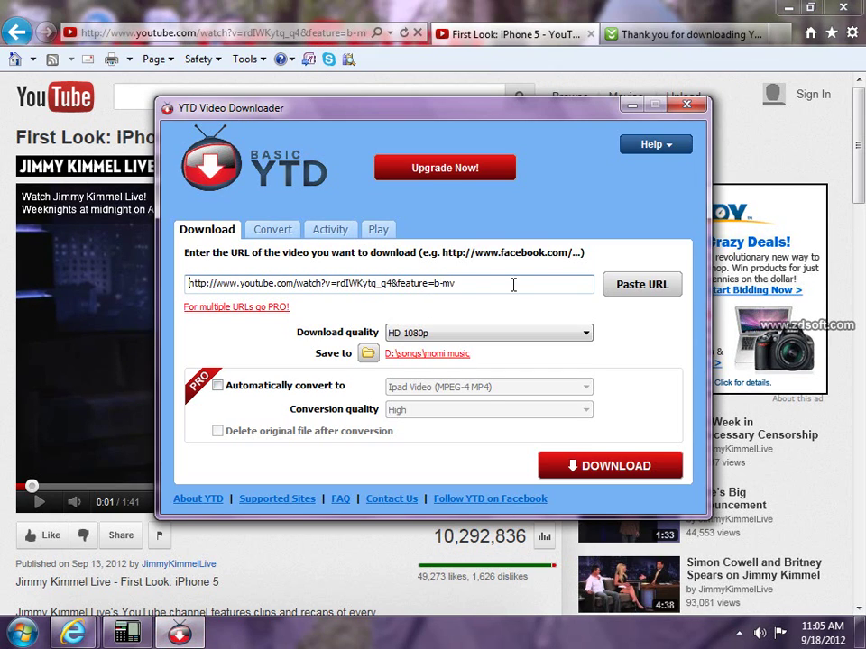
Step: Replace the URL field's contents with the copied 'First Look: iPhone 5' video link
{"action": "left_click_drag", "start_coordinate": [512, 284], "coordinate": [219, 366]}
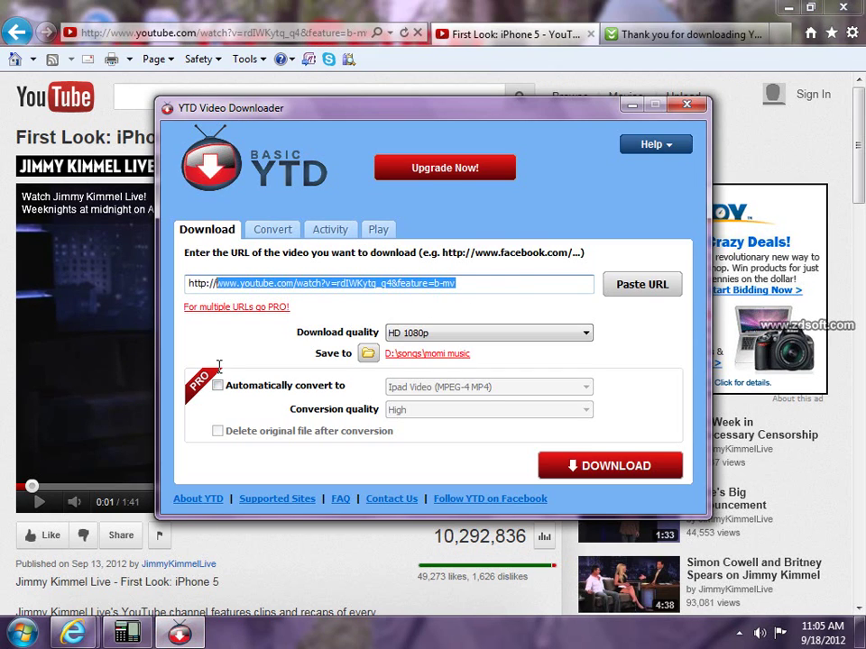
{"action": "left_click", "coordinate": [514, 286]}
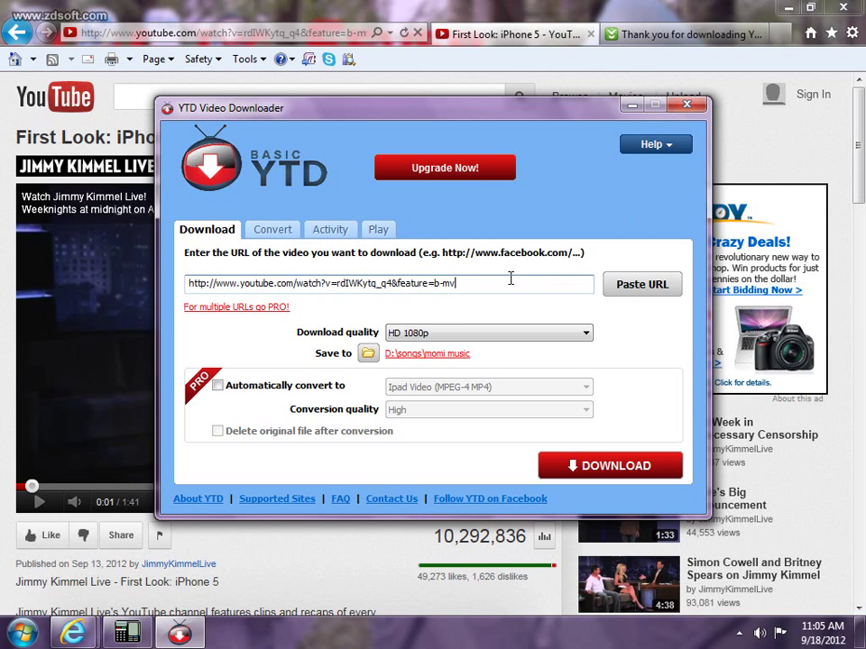
{"action": "left_click_drag", "start_coordinate": [509, 280], "coordinate": [120, 332]}
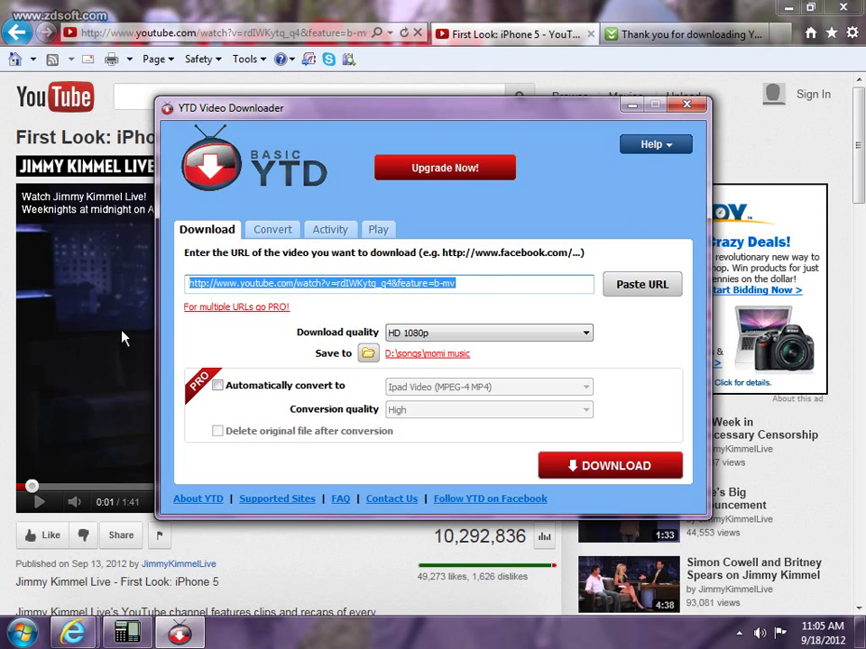
{"action": "key", "text": "Delete"}
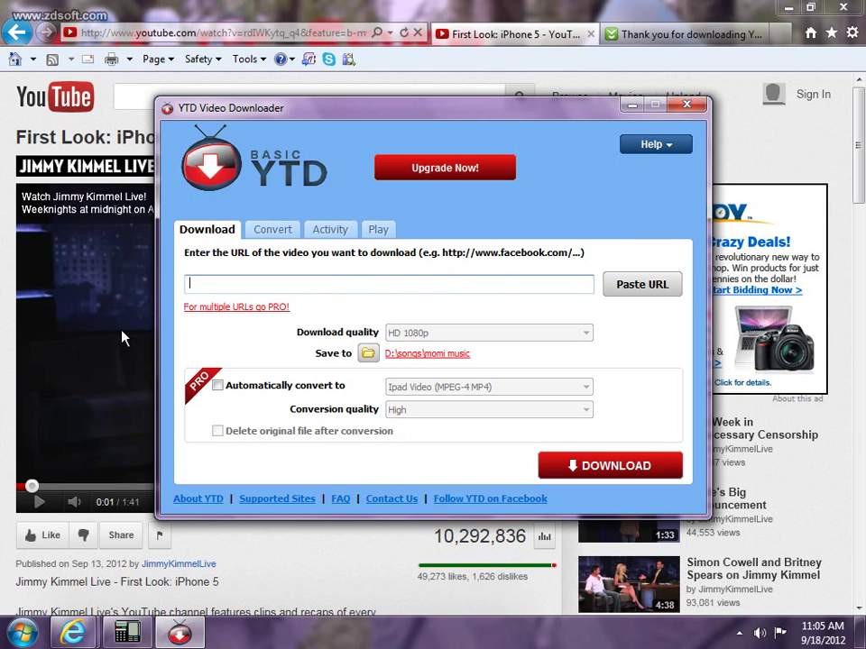
{"action": "key", "text": "ctrl+v"}
{"action": "right_click", "coordinate": [225, 291]}
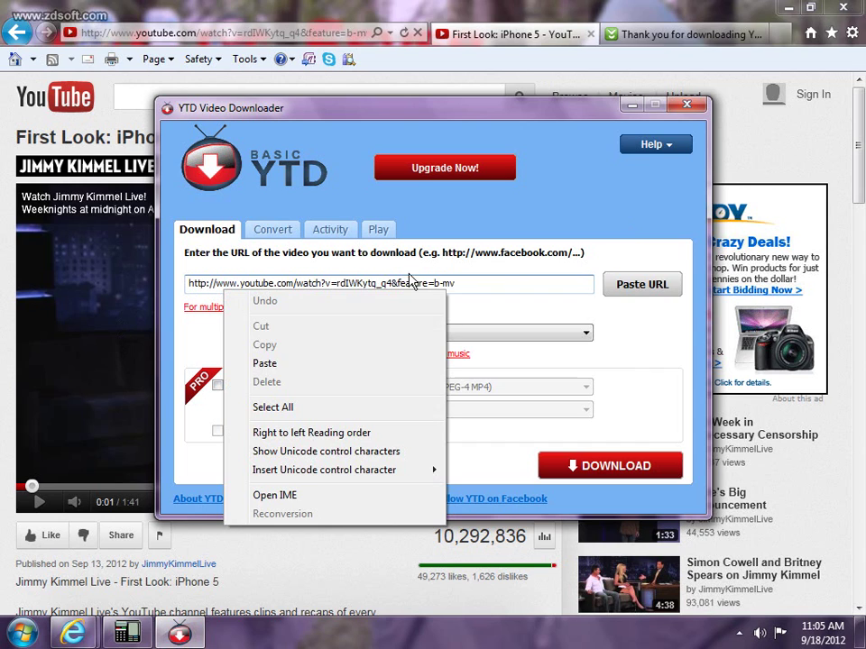
{"action": "left_click", "coordinate": [479, 282]}
{"action": "left_click_drag", "start_coordinate": [479, 282], "coordinate": [174, 431]}
{"action": "key", "text": "BackSpace"}
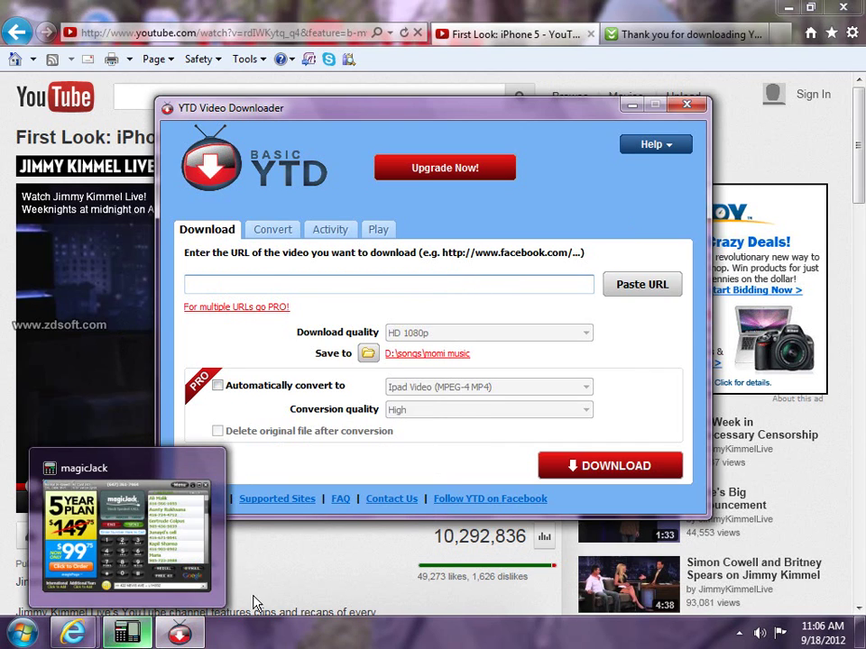
{"action": "key", "text": "ctrl+v"}
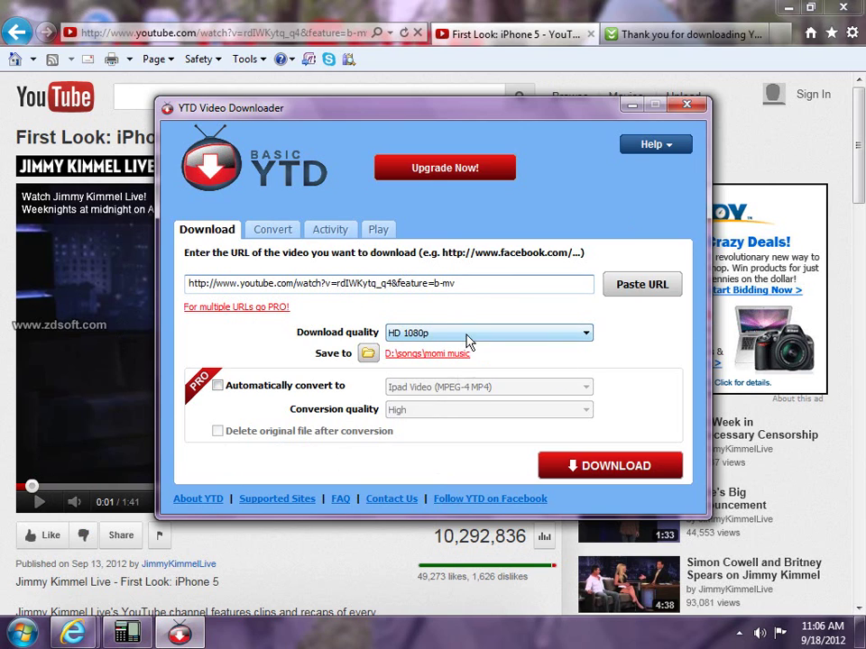
Step: Keep HD 1080p as the download quality and check the current save folder
{"action": "left_click", "coordinate": [399, 332]}
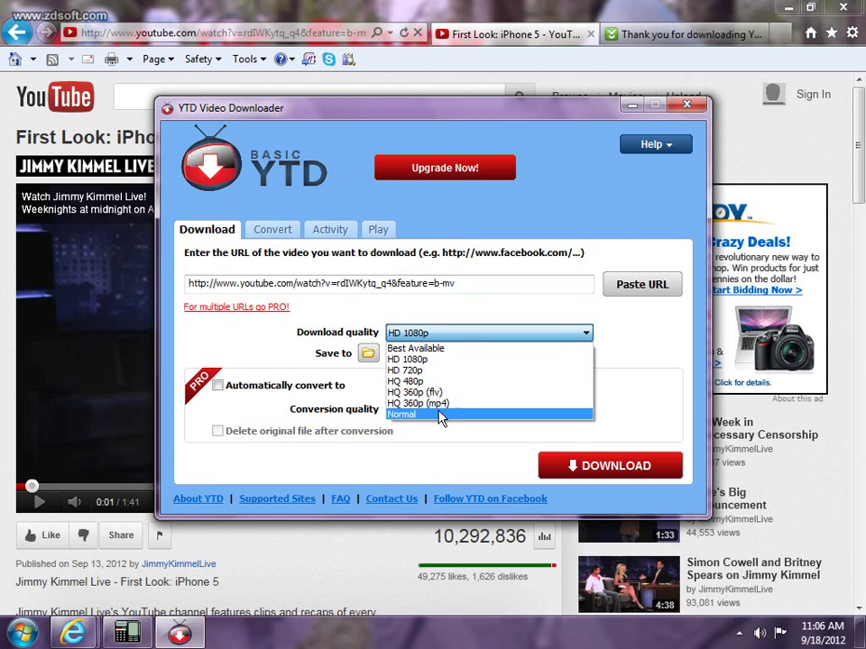
{"action": "left_click", "coordinate": [447, 360]}
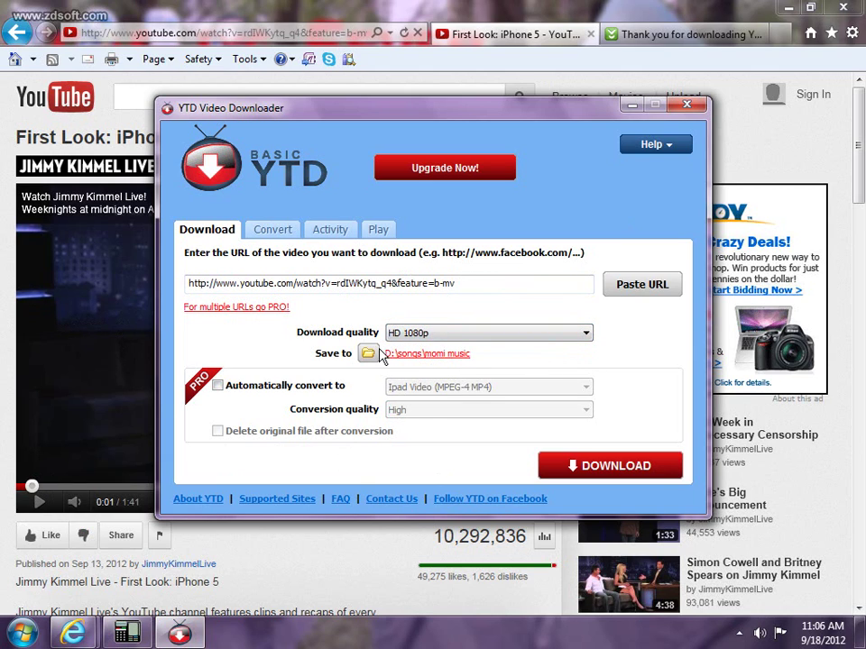
{"action": "left_click", "coordinate": [414, 357]}
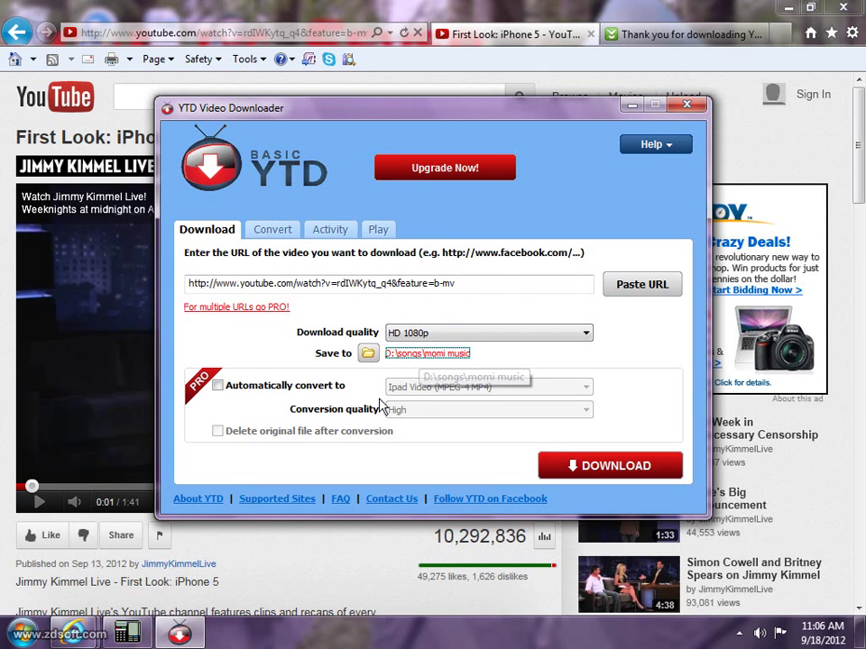
Step: Change the save folder from D:\songs\momi music to the Desktop and start the download
{"action": "left_click", "coordinate": [368, 353]}
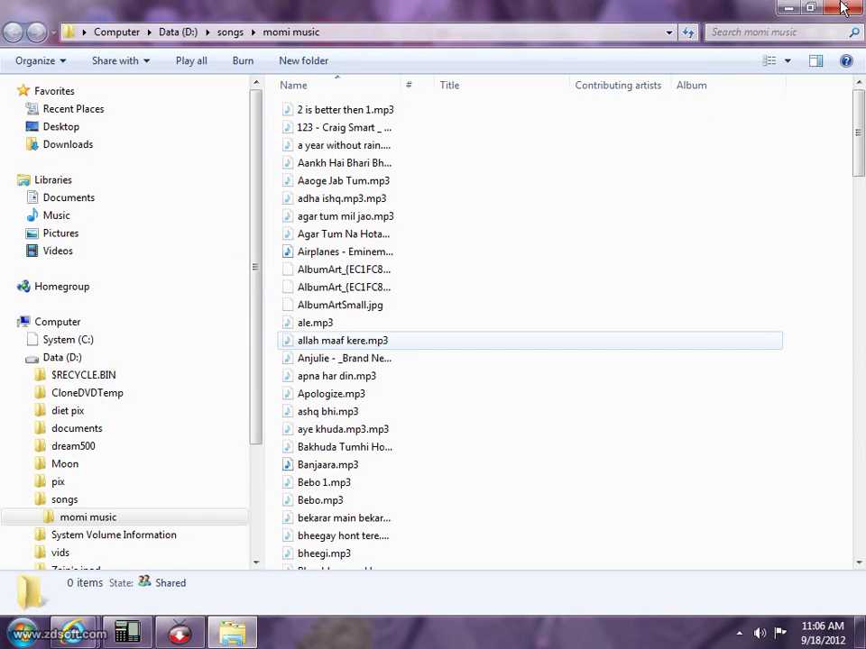
{"action": "key", "text": "alt+F4"}
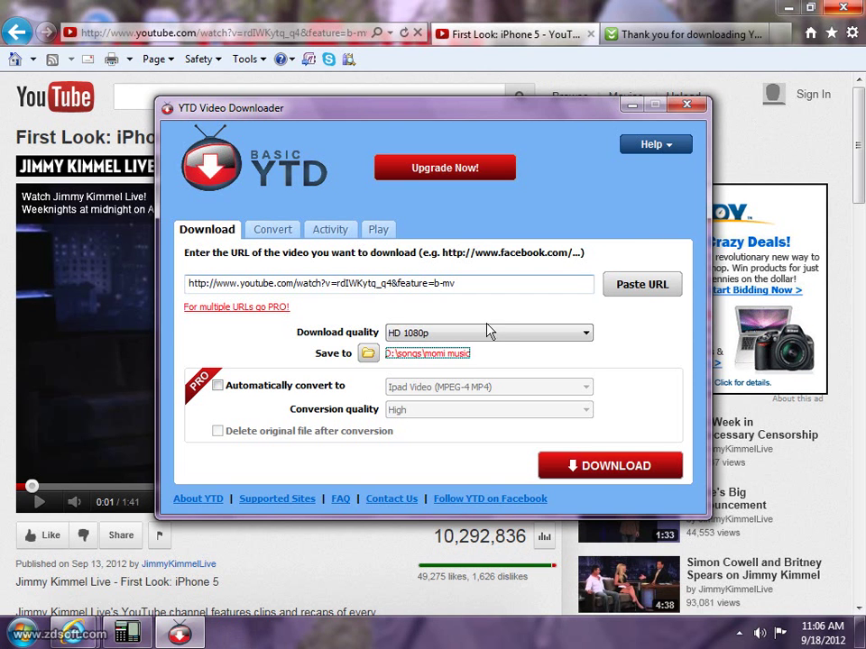
{"action": "left_click", "coordinate": [370, 352]}
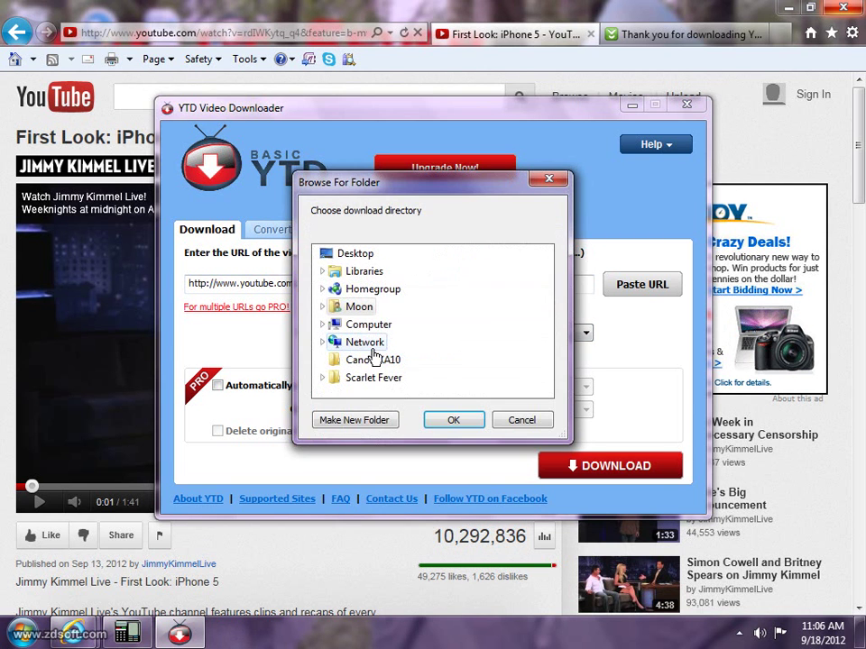
{"action": "left_click", "coordinate": [368, 256]}
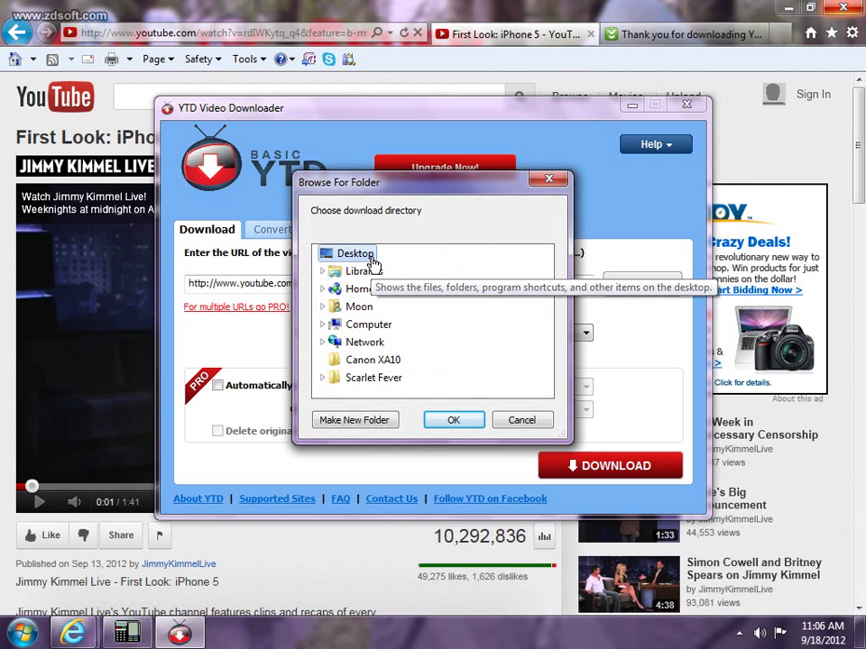
{"action": "left_click", "coordinate": [454, 422]}
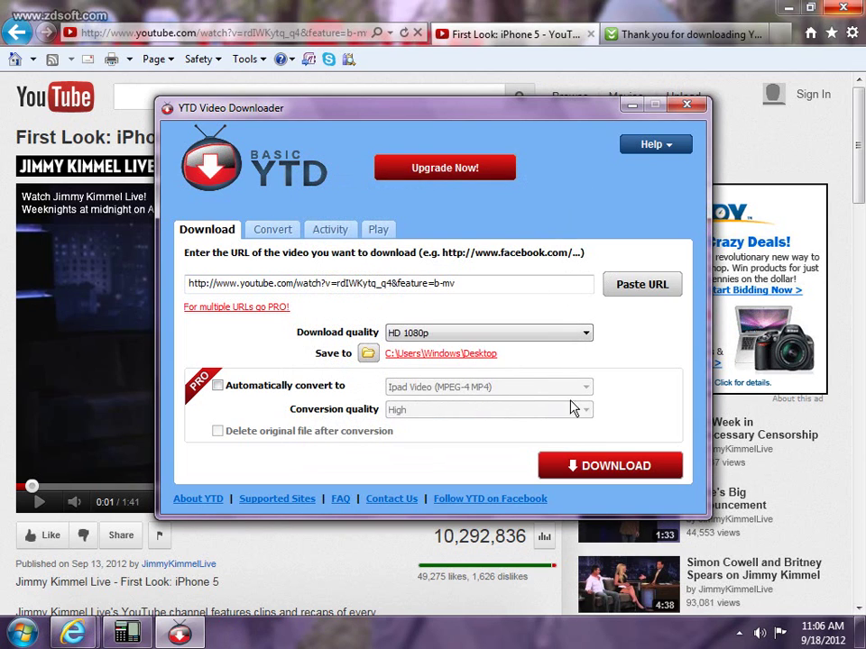
{"action": "left_click", "coordinate": [637, 471]}
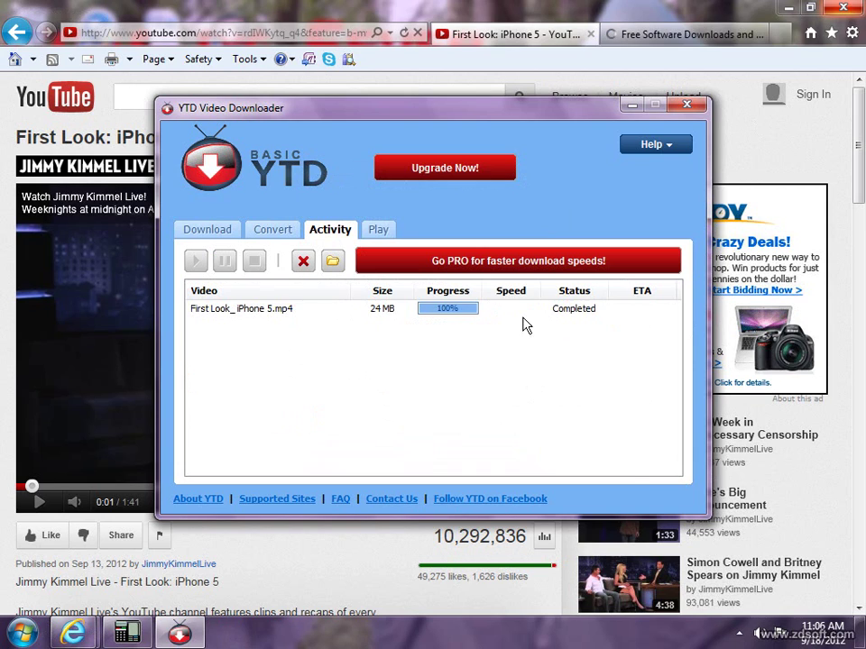
Step: After First Look_ iPhone 5.mp4 (24 MB) completes, switch to the Convert settings
{"action": "left_click", "coordinate": [283, 234]}
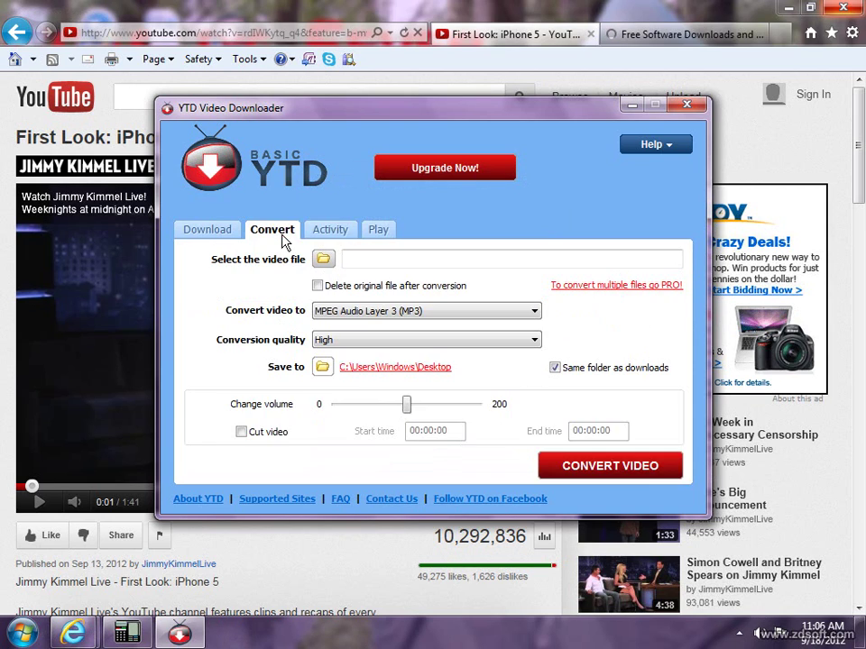
Step: Inspect the Convert options, leaving MP3 unchanged and cancelling the file picker
{"action": "left_click", "coordinate": [352, 312]}
{"action": "left_click", "coordinate": [351, 312]}
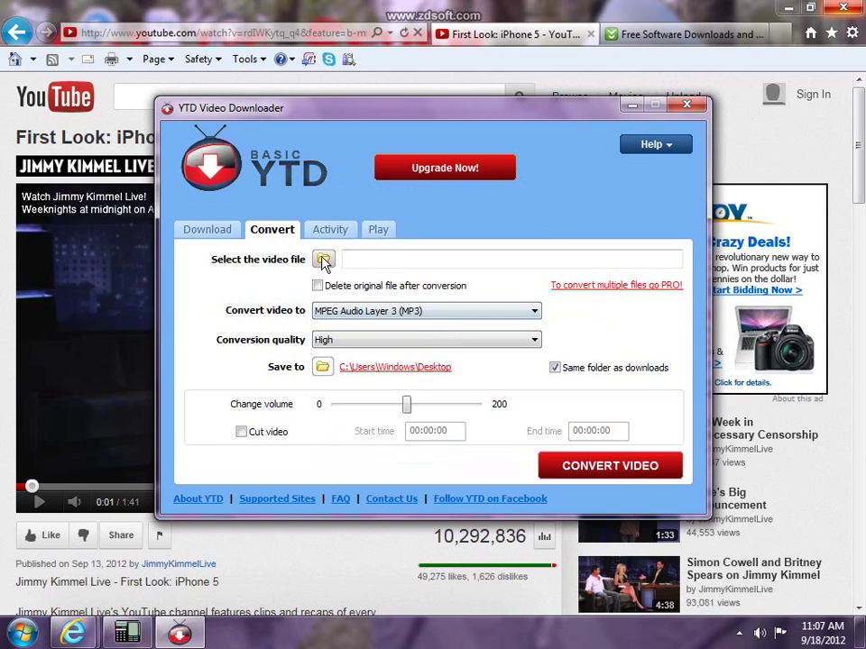
{"action": "left_click", "coordinate": [323, 260]}
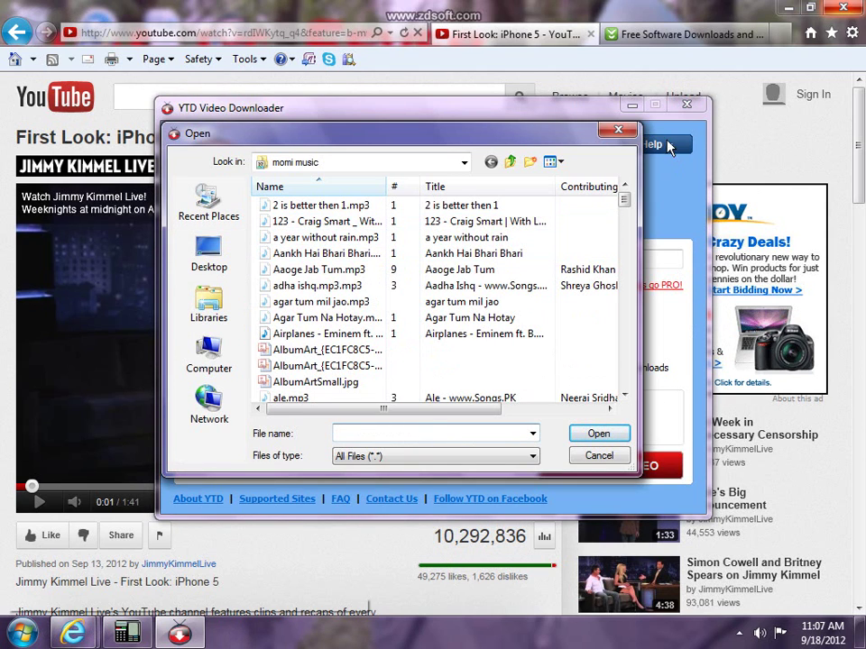
{"action": "left_click", "coordinate": [632, 130]}
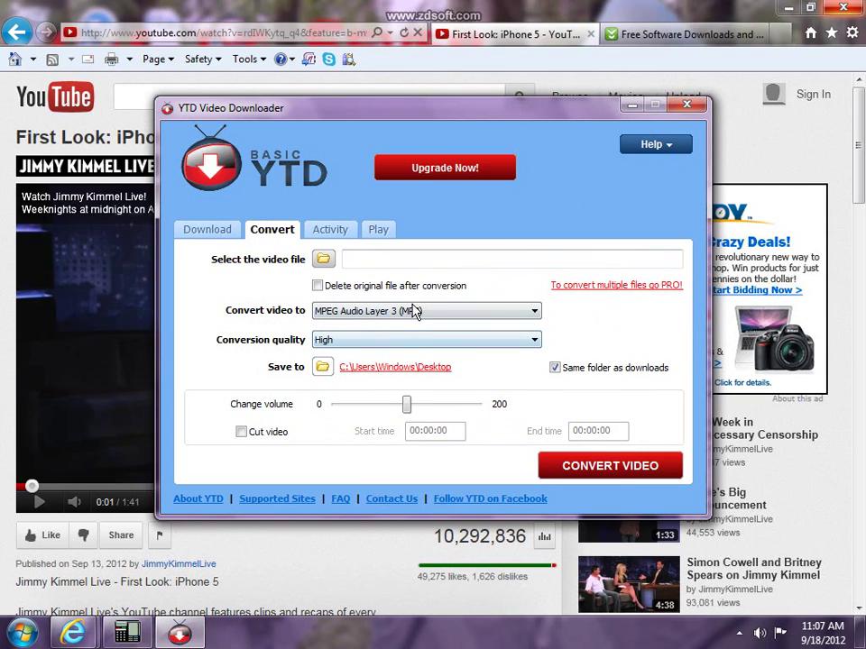
{"action": "left_click", "coordinate": [412, 311]}
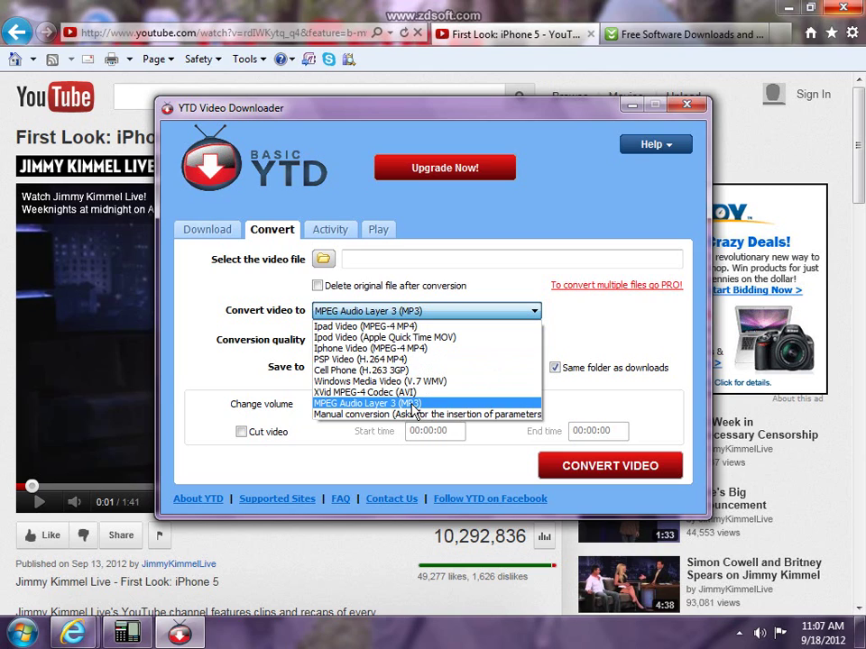
{"action": "left_click", "coordinate": [192, 355]}
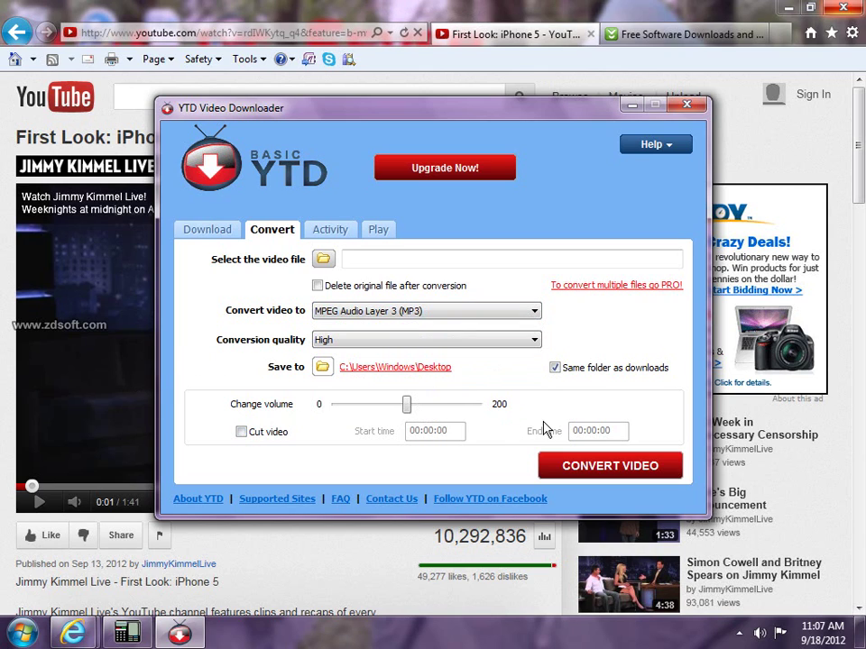
Step: Review completed downloads, close YTD Video Downloader, and minimize the browser
{"action": "left_click", "coordinate": [325, 233]}
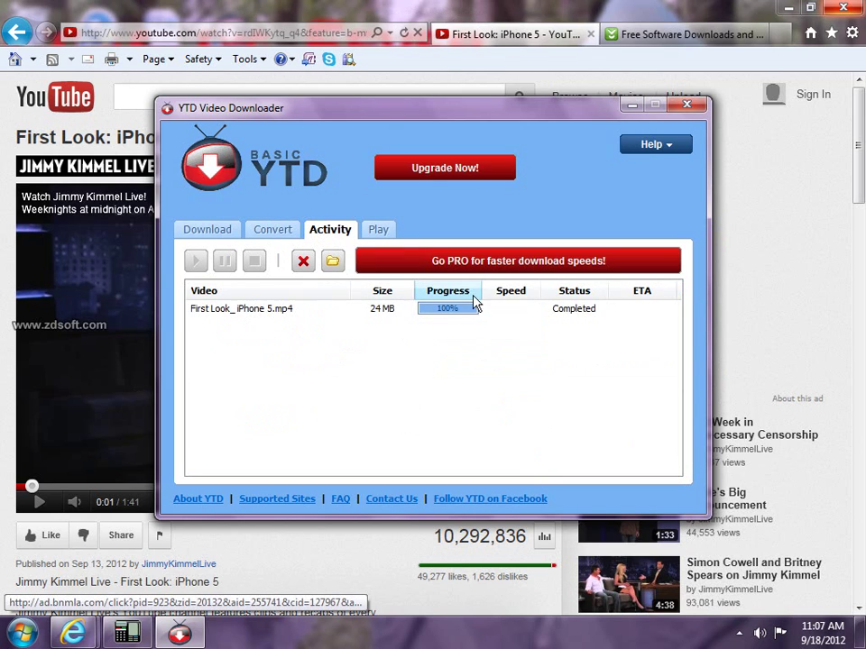
{"action": "left_click", "coordinate": [688, 104]}
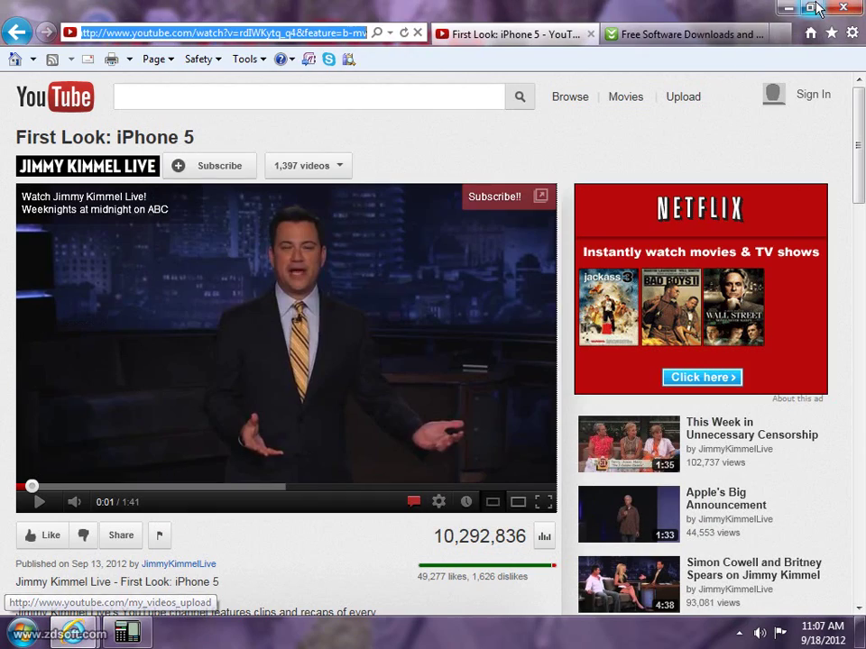
{"action": "left_click", "coordinate": [792, 8]}
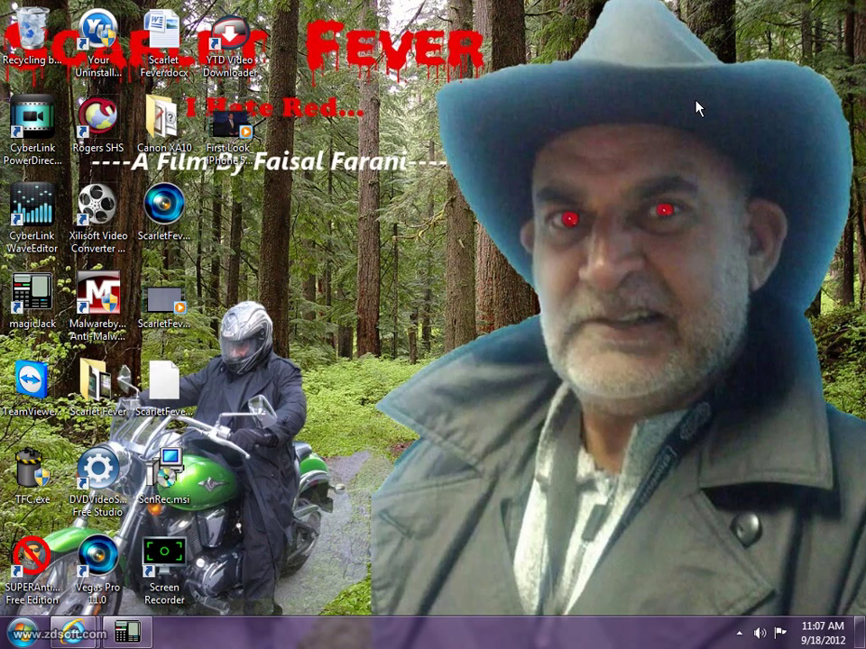
{"action": "left_click", "coordinate": [246, 144]}
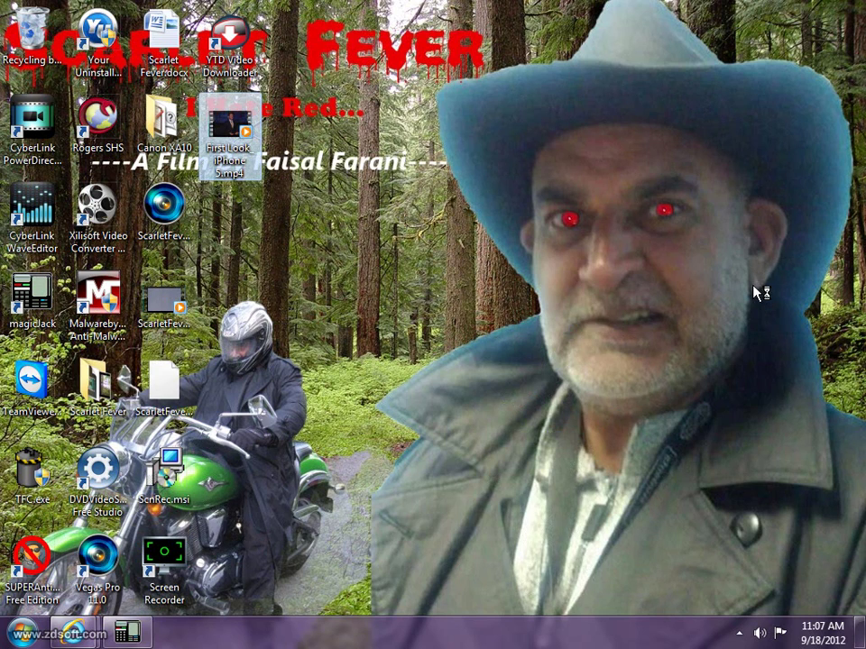